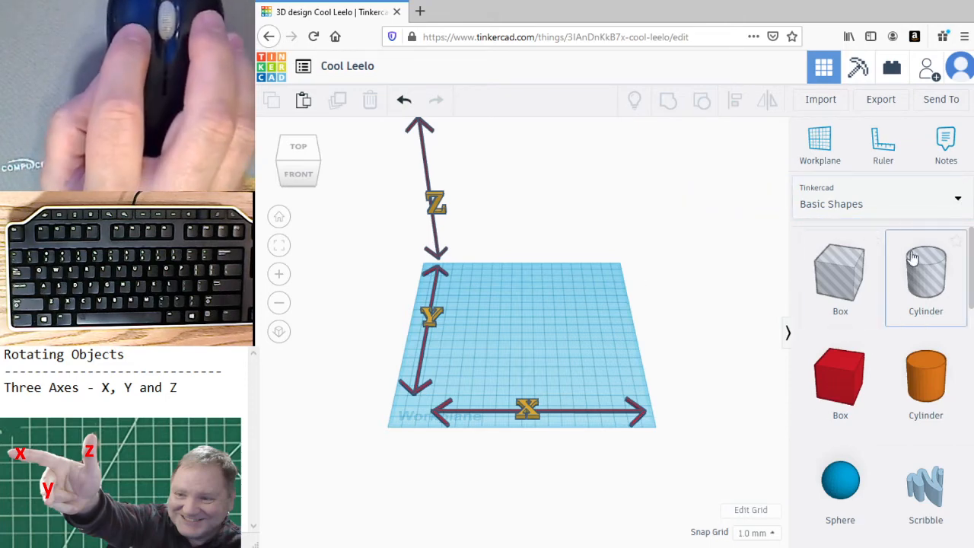
Show the Text and numbers shape library and place the letter A near the middle of the workplane.
{"action": "left_click", "coordinate": [956, 204]}
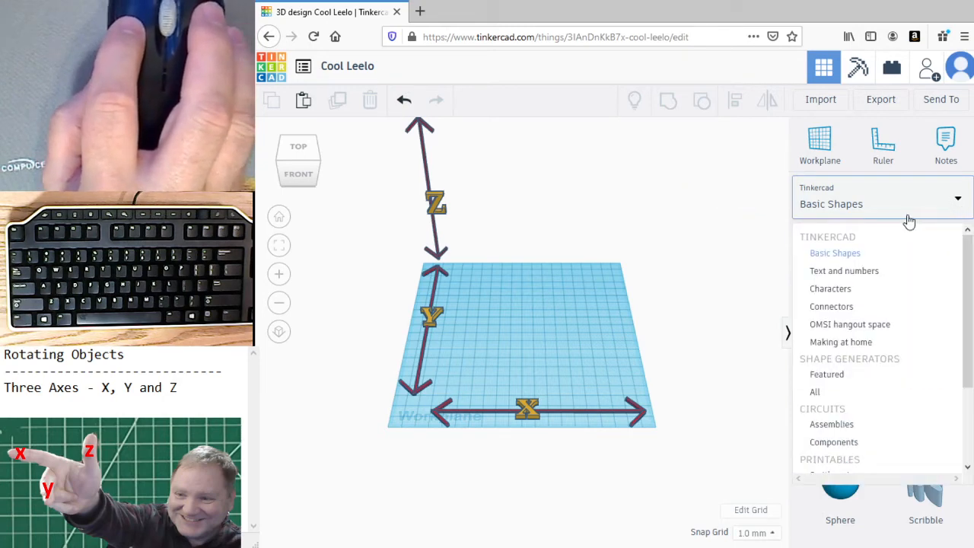
{"action": "left_click", "coordinate": [858, 273]}
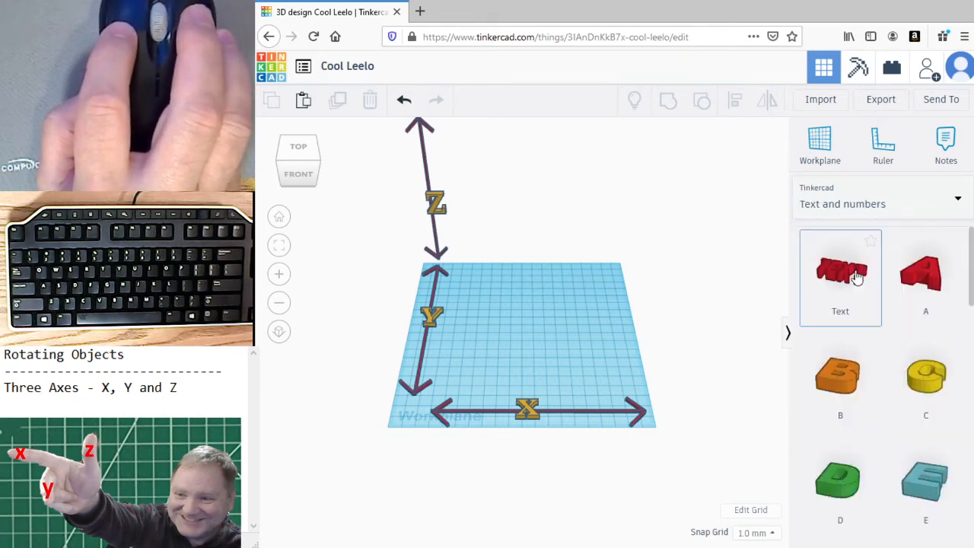
{"action": "left_click_drag", "start_coordinate": [692, 317], "coordinate": [498, 303]}
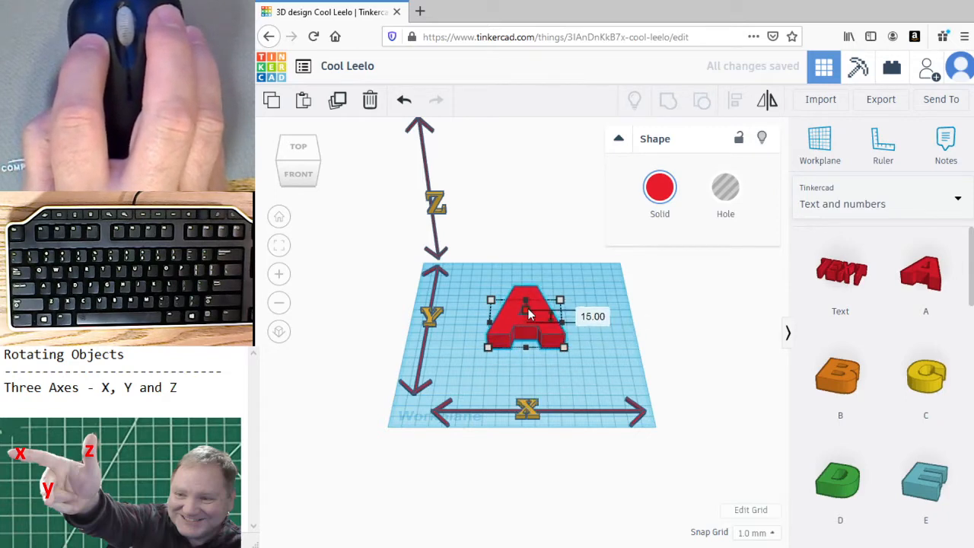
{"action": "left_click", "coordinate": [597, 344]}
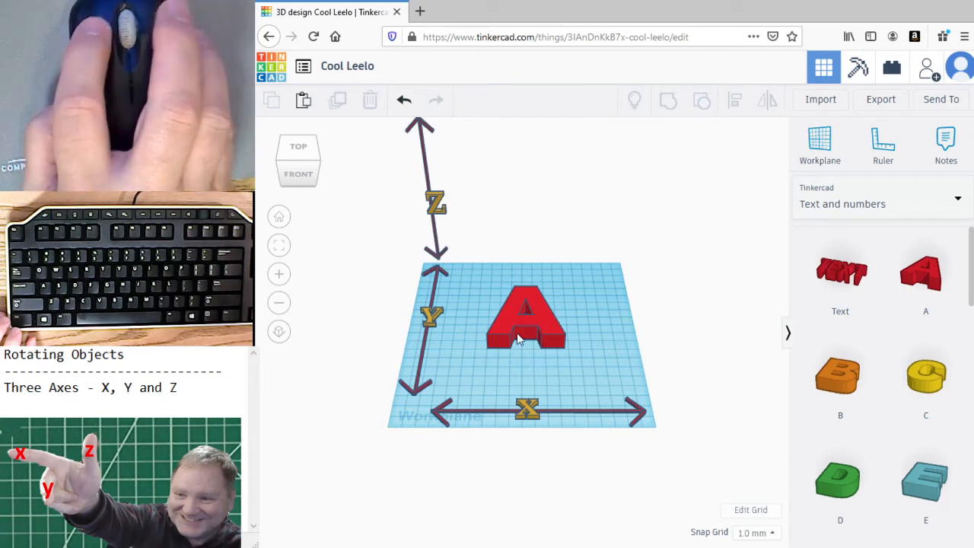
Rotate the letter A 45° about the vertical Z axis.
{"action": "left_click", "coordinate": [547, 329]}
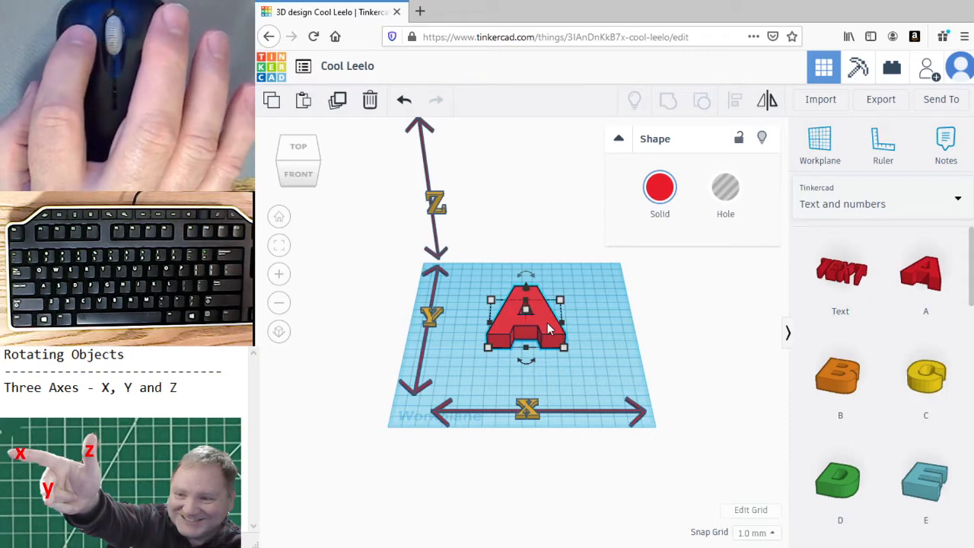
{"action": "mouse_move", "coordinate": [526, 363]}
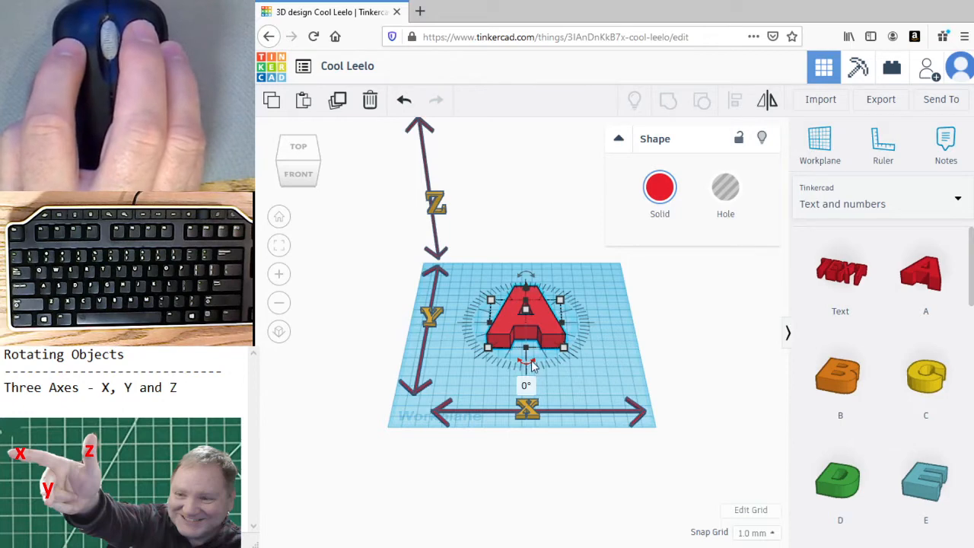
{"action": "mouse_move", "coordinate": [528, 278]}
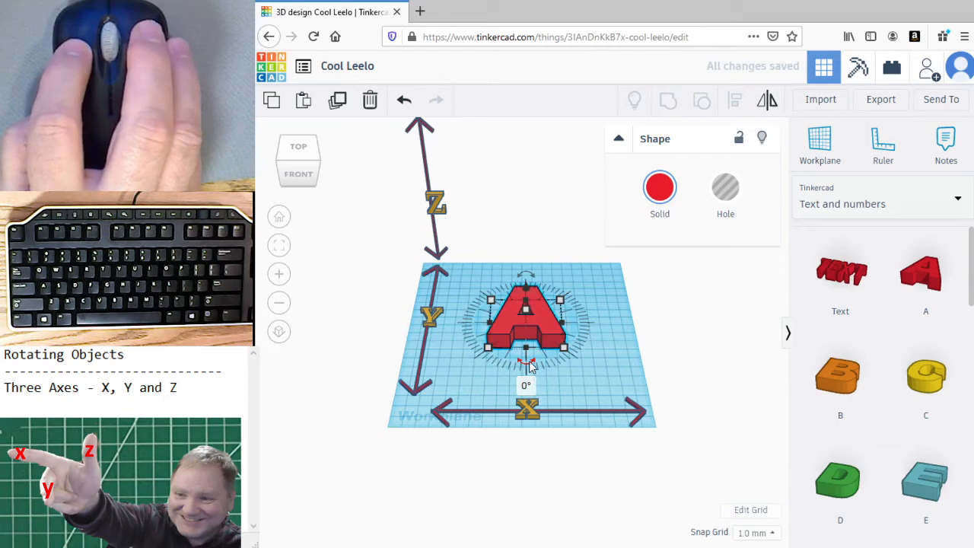
{"action": "mouse_move", "coordinate": [530, 366]}
{"action": "left_mouse_down"}
{"action": "mouse_move", "coordinate": [465, 347]}
{"action": "mouse_move", "coordinate": [501, 368]}
{"action": "mouse_move", "coordinate": [541, 363]}
{"action": "left_mouse_up"}
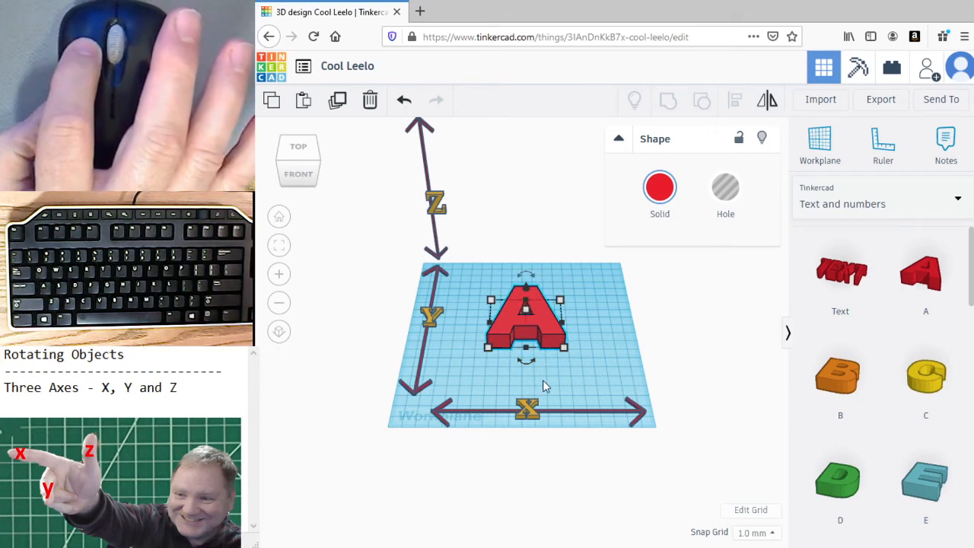
{"action": "mouse_move", "coordinate": [524, 360]}
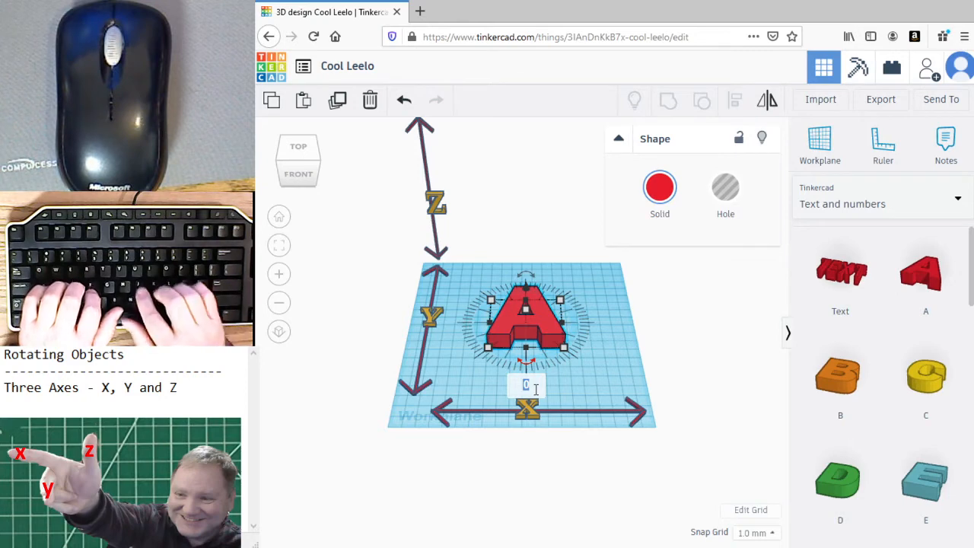
{"action": "type", "text": "45"}
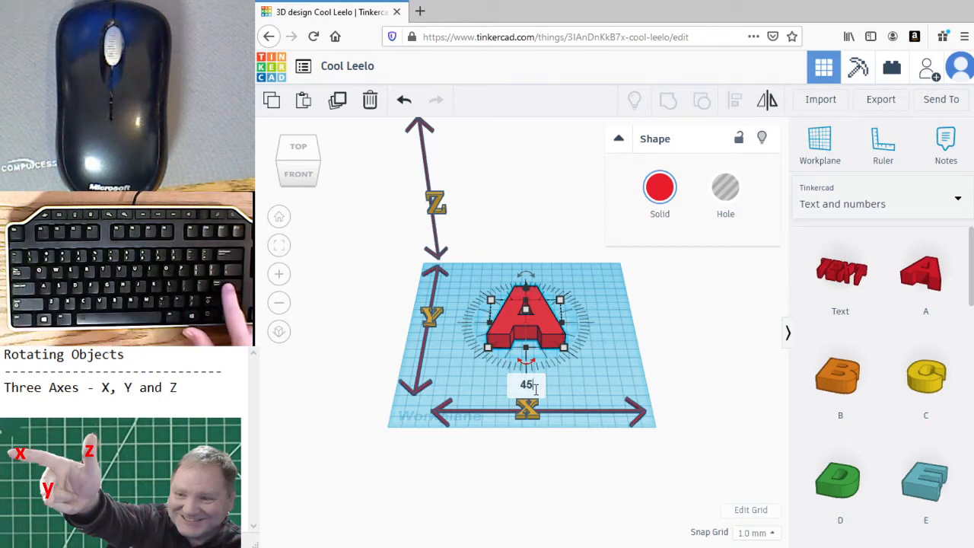
{"action": "key", "text": "Return"}
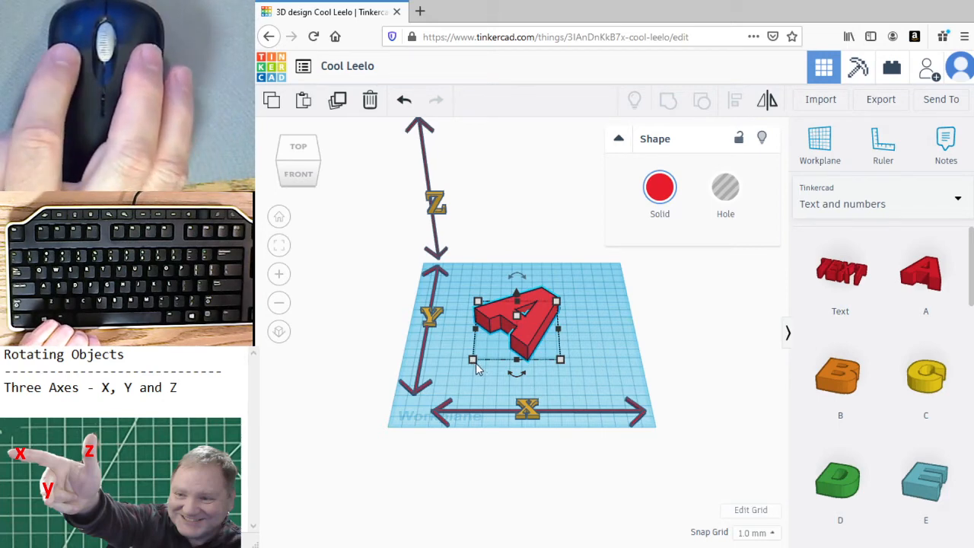
Deselect the letter A and undo its 45° rotation.
{"action": "left_click", "coordinate": [521, 376]}
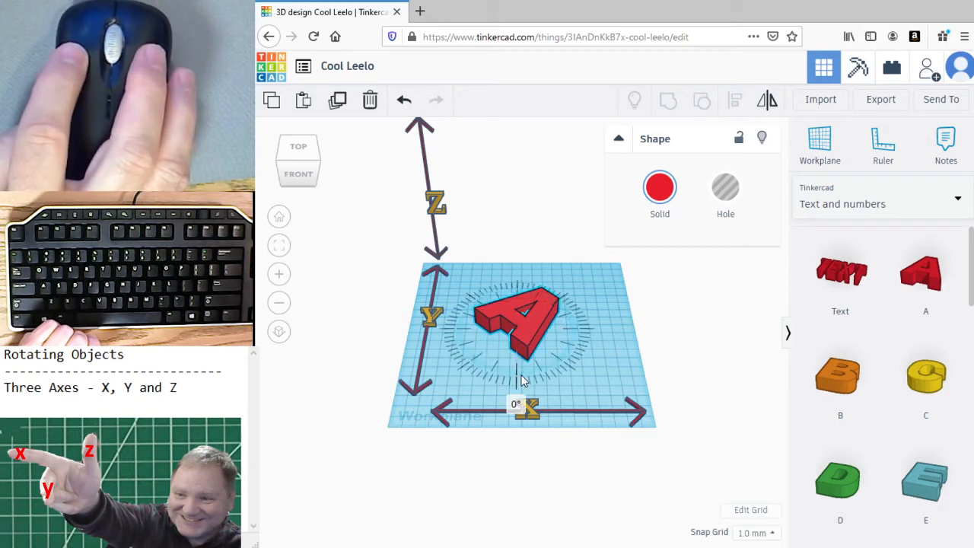
{"action": "left_click", "coordinate": [691, 404]}
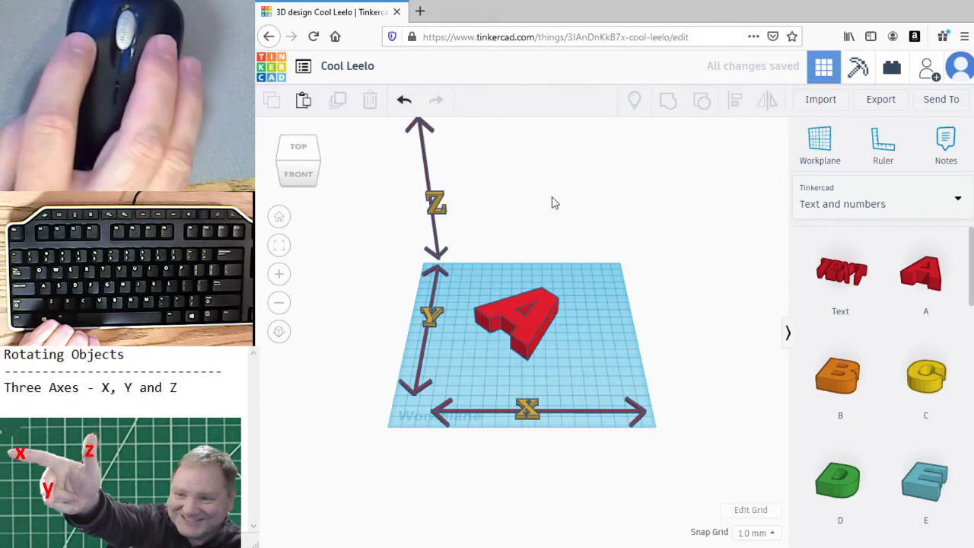
{"action": "left_click", "coordinate": [407, 109]}
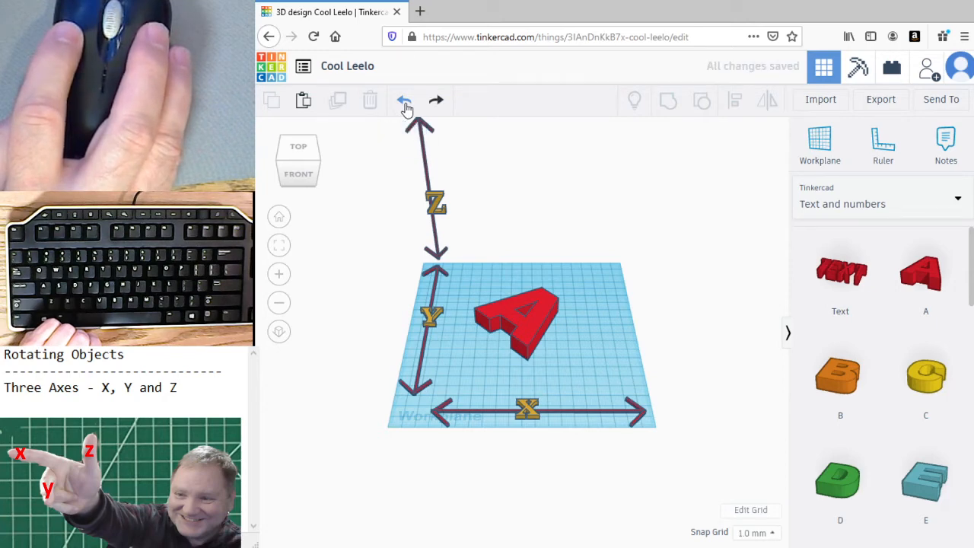
{"action": "left_click", "coordinate": [406, 103]}
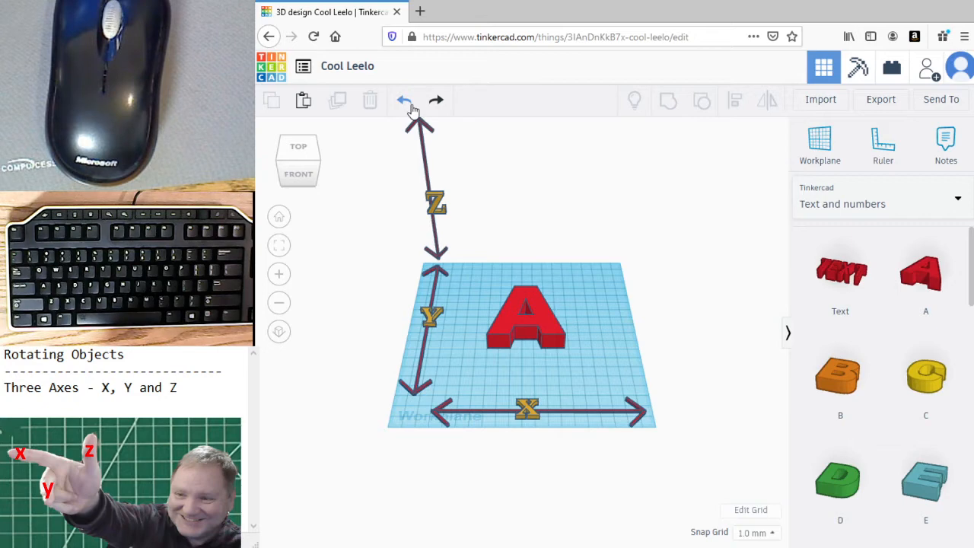
Rotate the letter A 90° about the Z axis, flat on the workplane.
{"action": "left_click", "coordinate": [554, 341]}
{"action": "left_click_drag", "start_coordinate": [527, 361], "coordinate": [528, 365]}
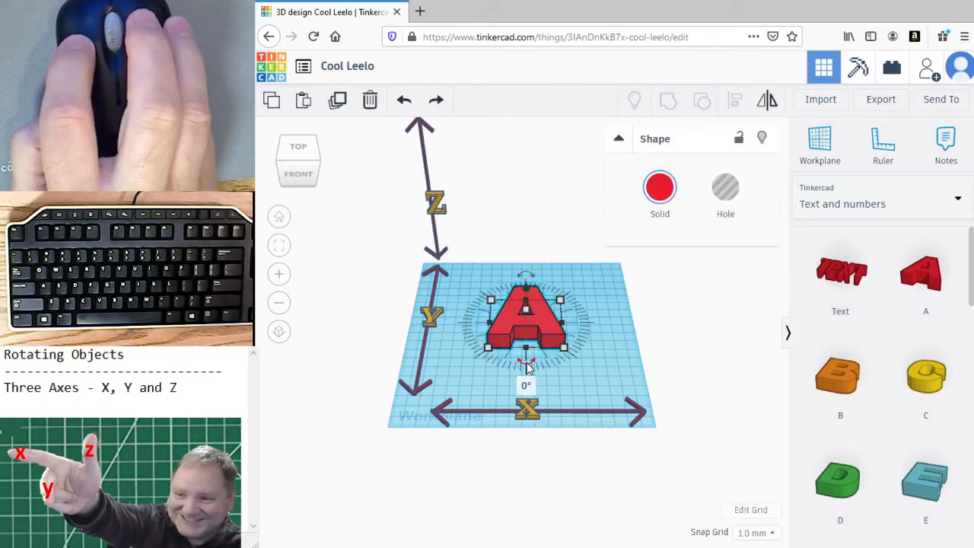
{"action": "left_click", "coordinate": [527, 386]}
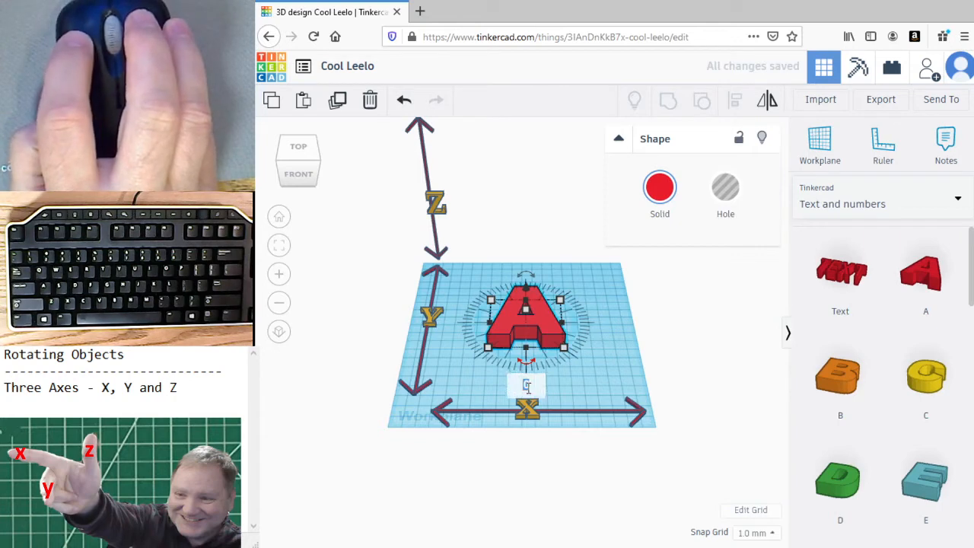
{"action": "type", "text": "90"}
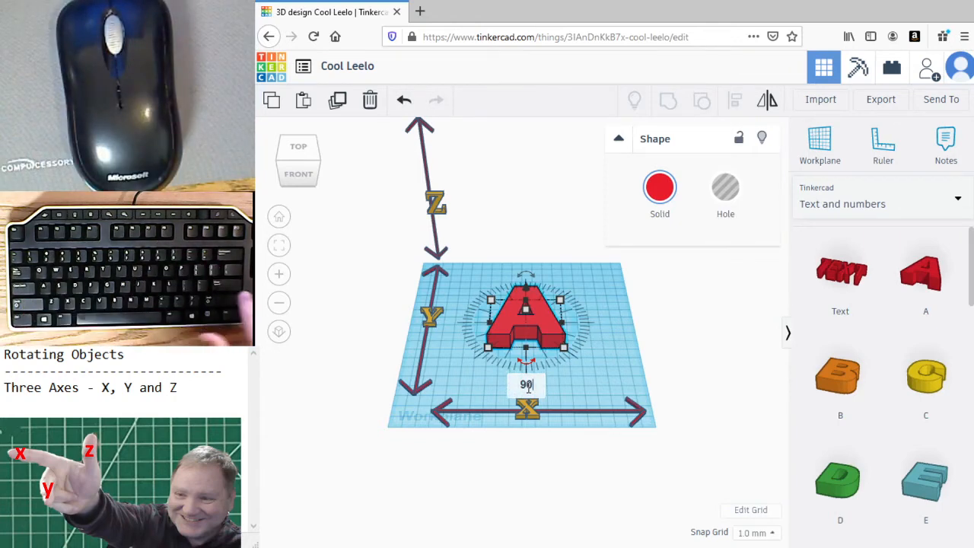
{"action": "key", "text": "Return"}
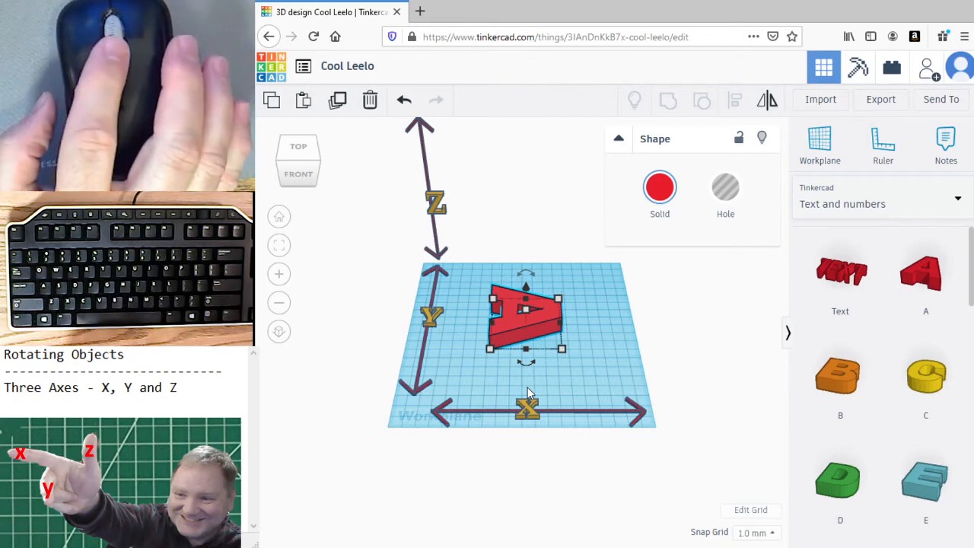
{"action": "left_click_drag", "start_coordinate": [530, 364], "coordinate": [530, 365]}
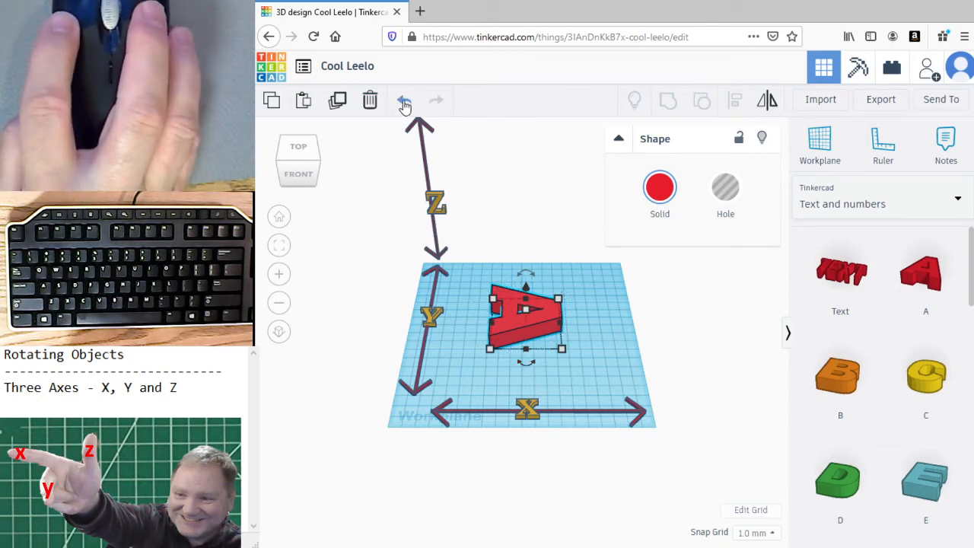
Undo the 90° rotation and rotate the letter A by -90° about the Z axis instead.
{"action": "left_click", "coordinate": [404, 101]}
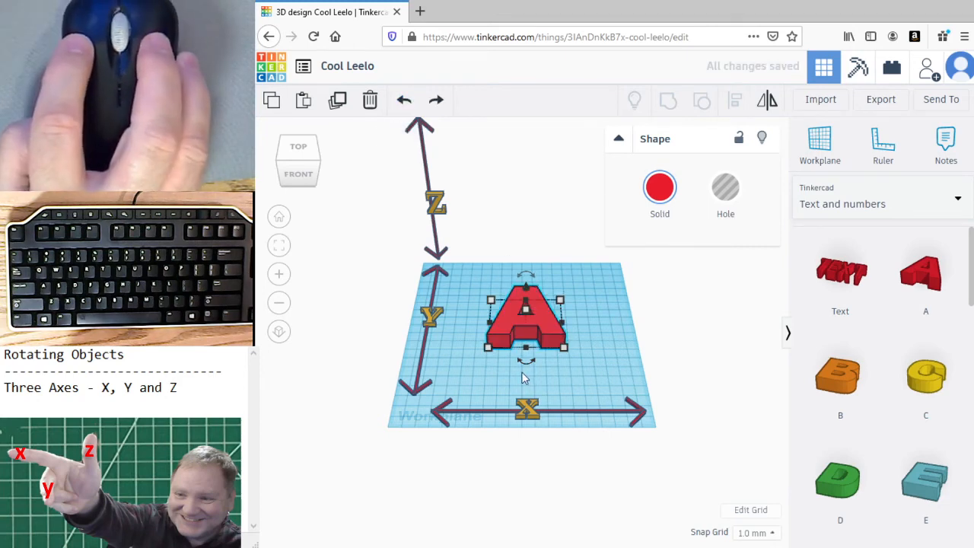
{"action": "left_click_drag", "start_coordinate": [523, 371], "coordinate": [522, 389]}
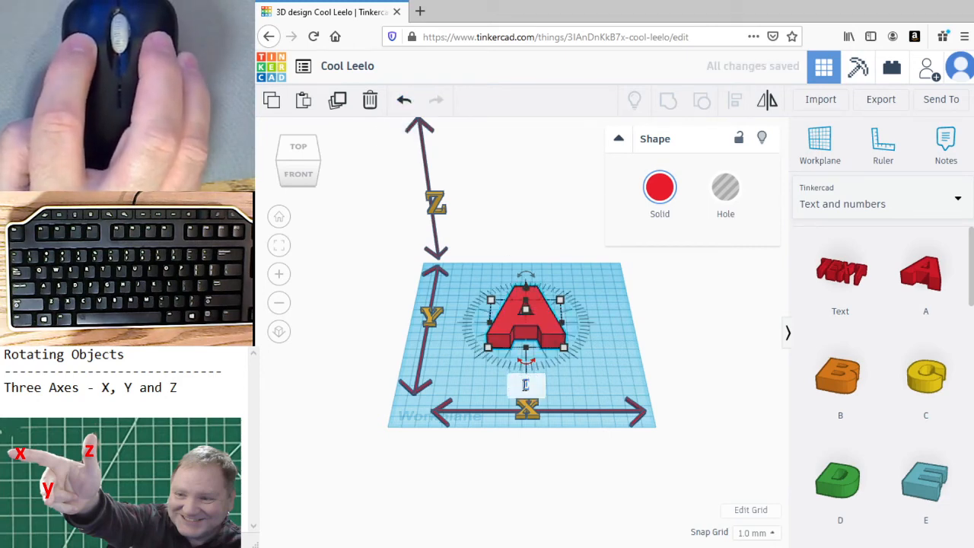
{"action": "type", "text": "-"}
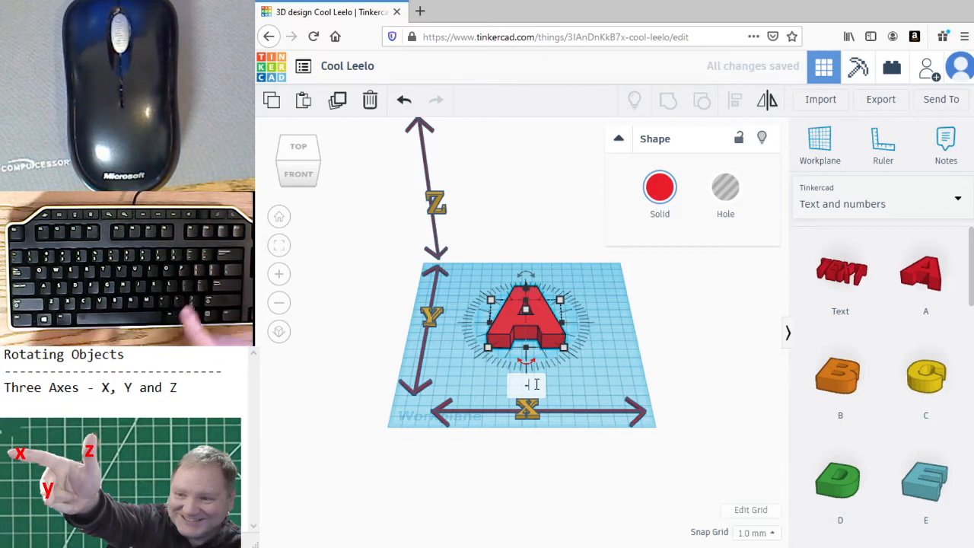
{"action": "type", "text": "90"}
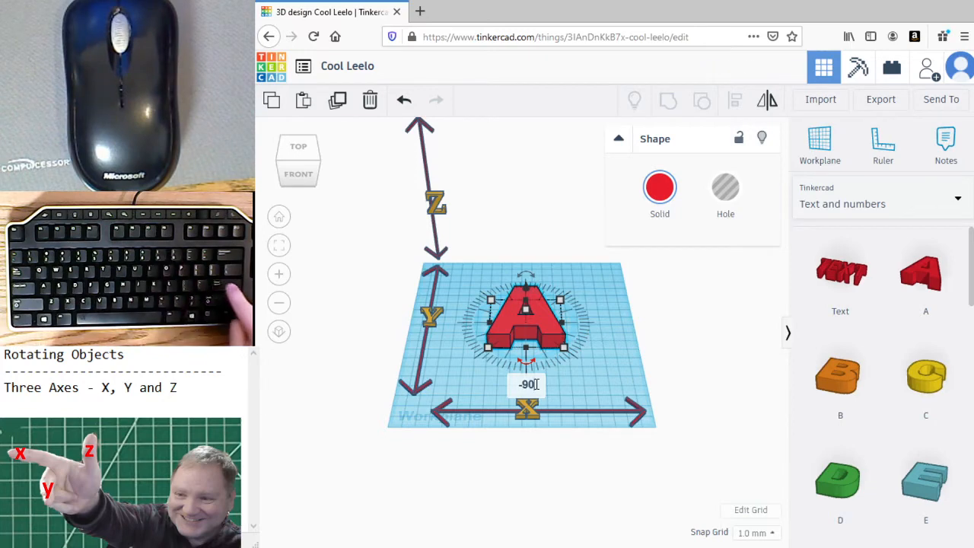
{"action": "key", "text": "Return"}
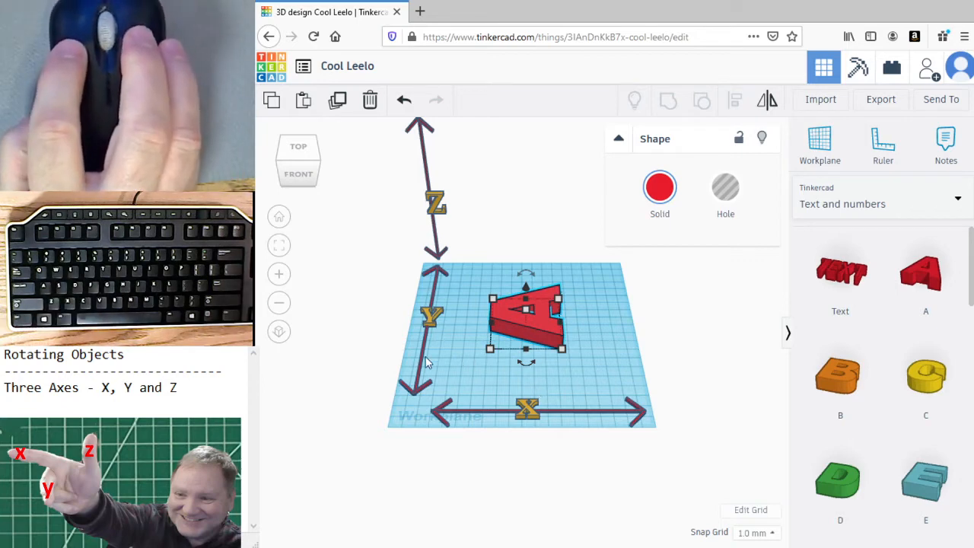
Rotate the letter A 90° about the Y axis, then deselect it.
{"action": "left_click_drag", "start_coordinate": [526, 275], "coordinate": [530, 280]}
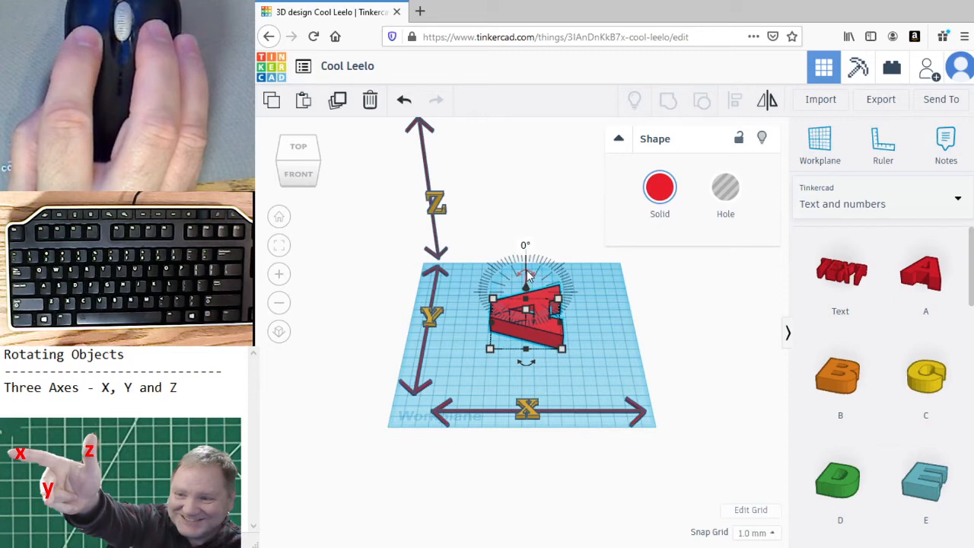
{"action": "left_click", "coordinate": [528, 276]}
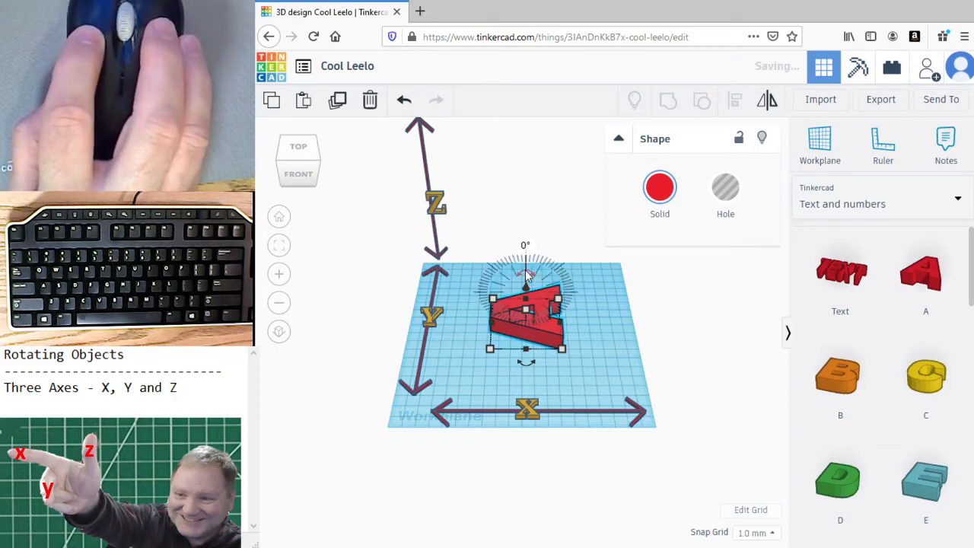
{"action": "left_click", "coordinate": [526, 243]}
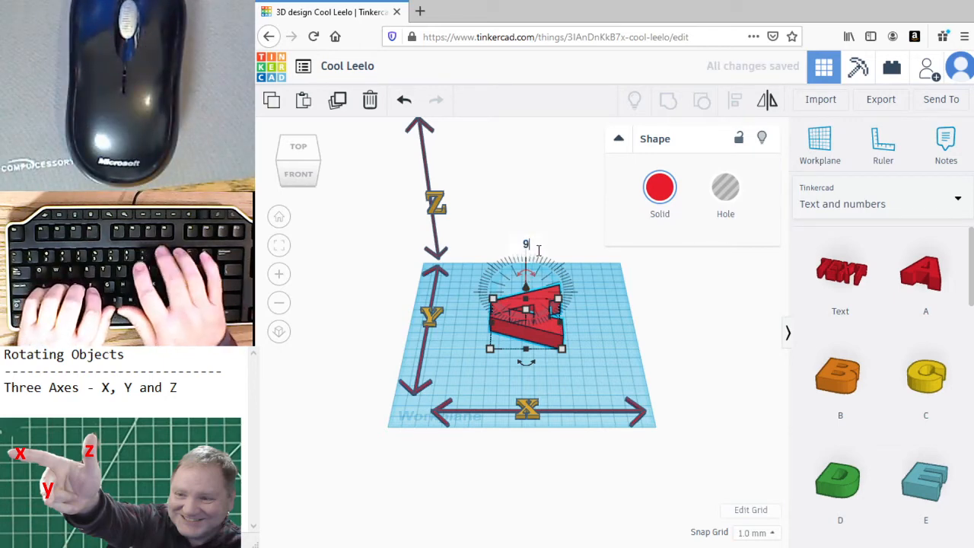
{"action": "type", "text": "90"}
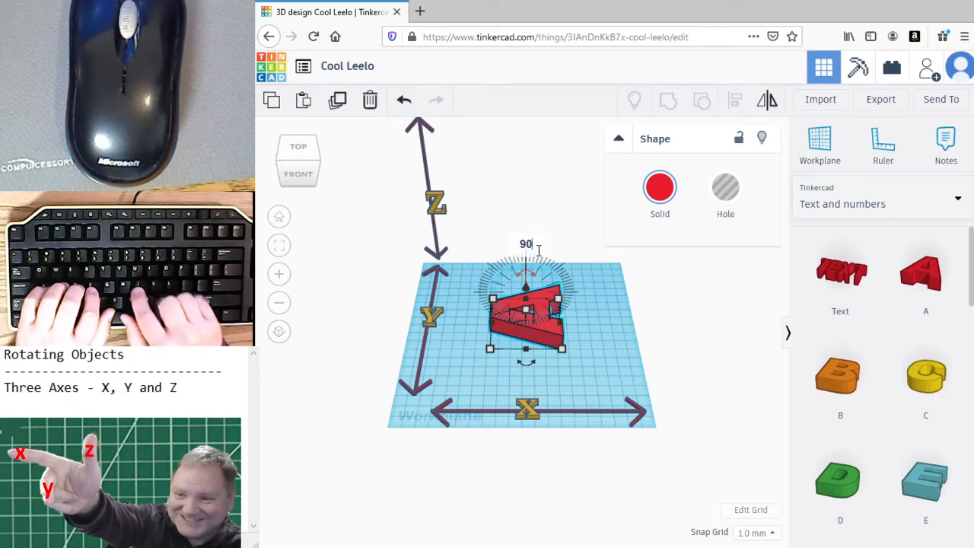
{"action": "key", "text": "Return"}
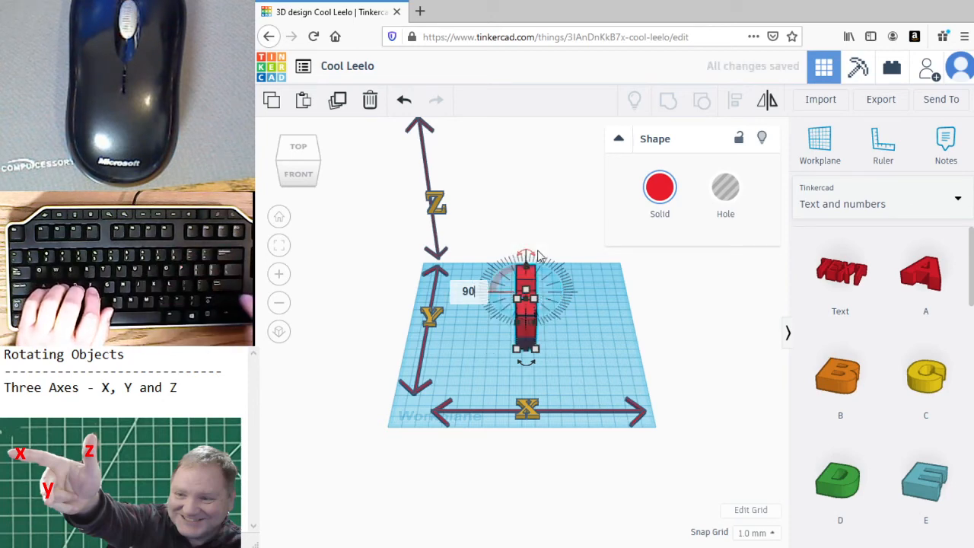
{"action": "left_click", "coordinate": [632, 336]}
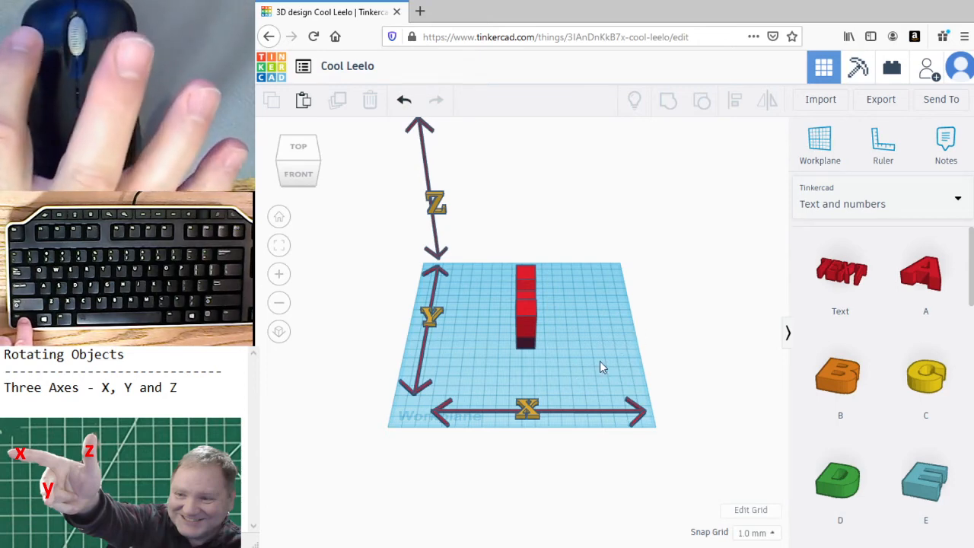
Flip the upside-down letter A by rotating it 180° about the X axis.
{"action": "right_click_drag", "start_coordinate": [595, 362], "coordinate": [462, 341]}
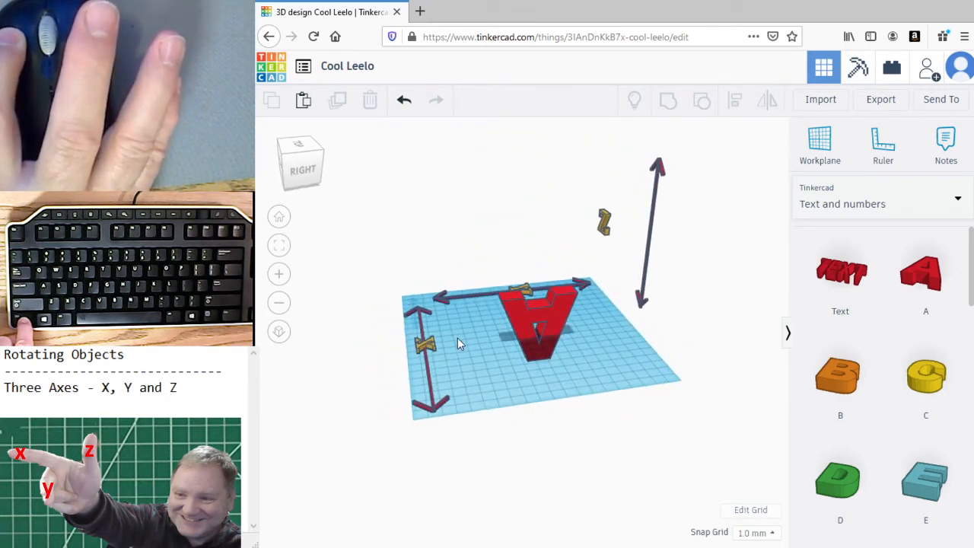
{"action": "left_click", "coordinate": [555, 320]}
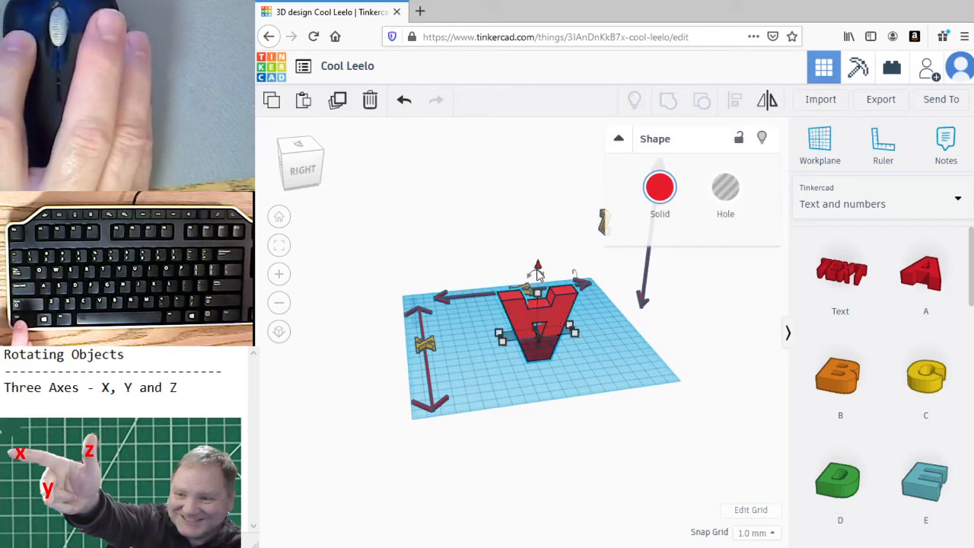
{"action": "mouse_move", "coordinate": [541, 280]}
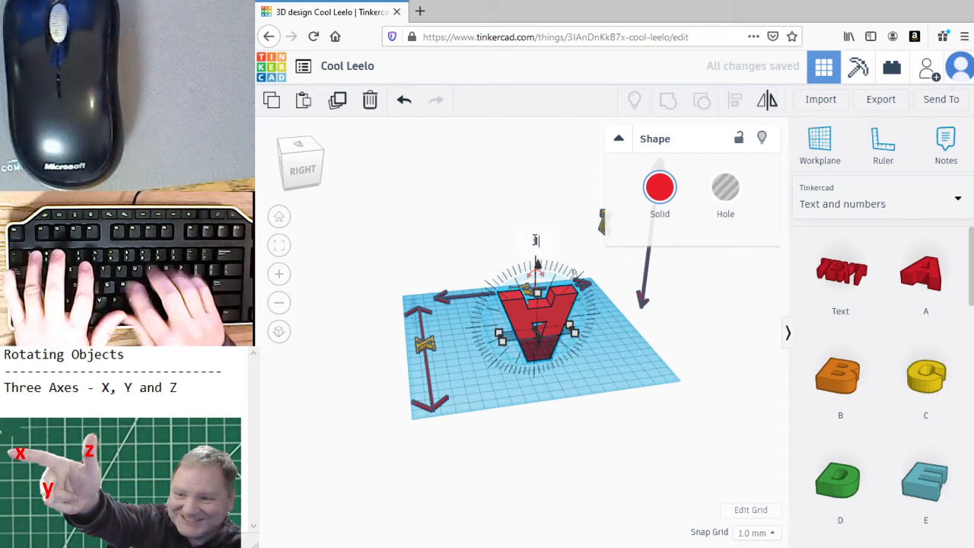
{"action": "type", "text": "180"}
{"action": "key", "text": "Return"}
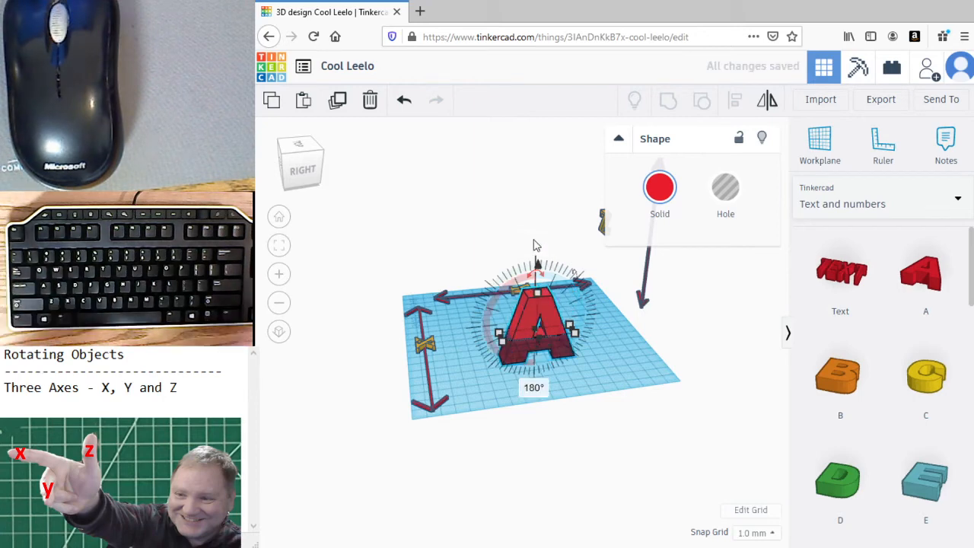
Raise the half-sunken letter A until its base rests on the workplane at height 0.00, then deselect it.
{"action": "left_click", "coordinate": [593, 369]}
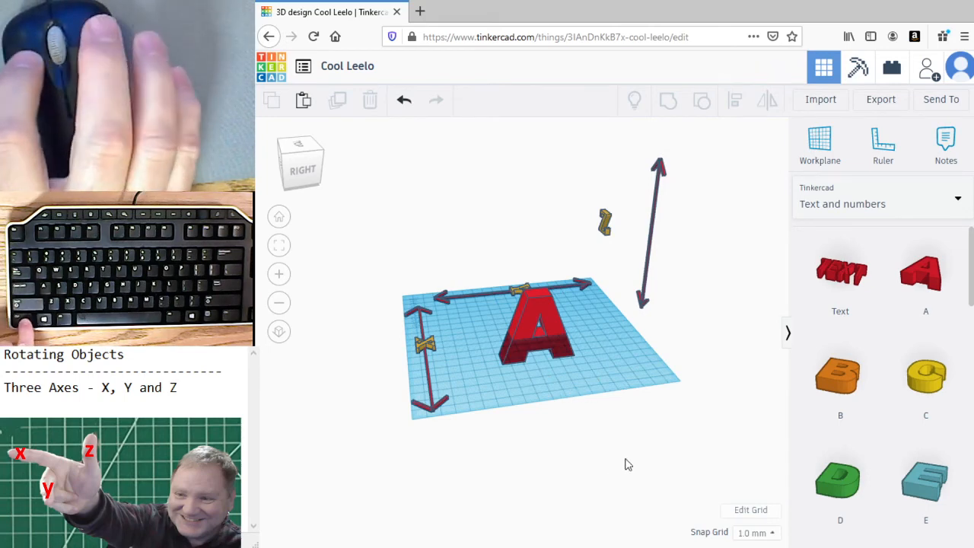
{"action": "right_click_drag", "start_coordinate": [625, 464], "coordinate": [607, 434]}
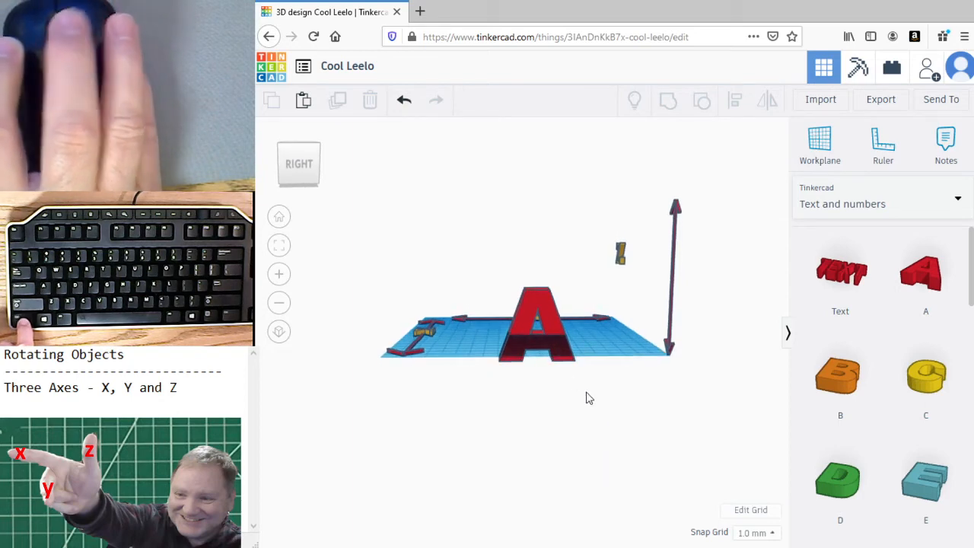
{"action": "scroll", "coordinate": [609, 397], "scroll_direction": "up", "scroll_amount": 3}
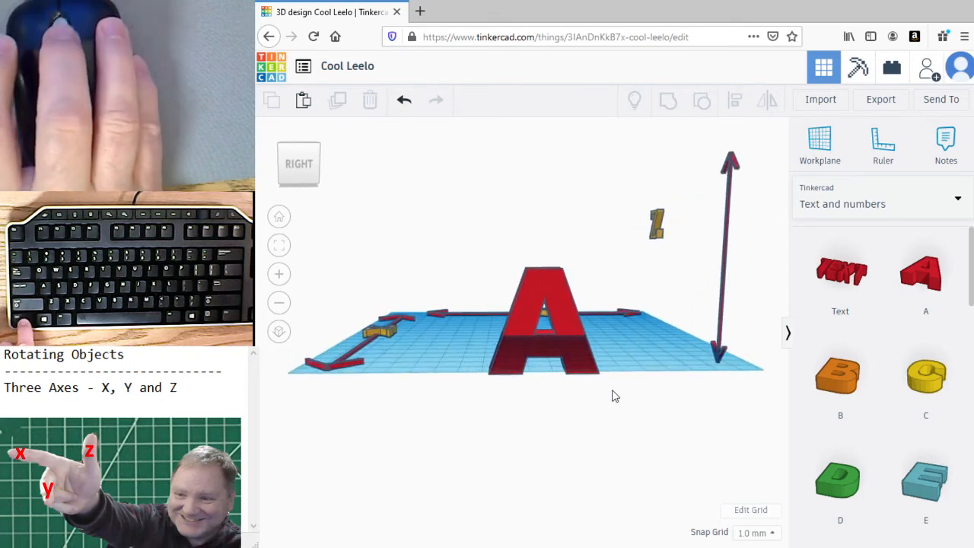
{"action": "left_click", "coordinate": [572, 314]}
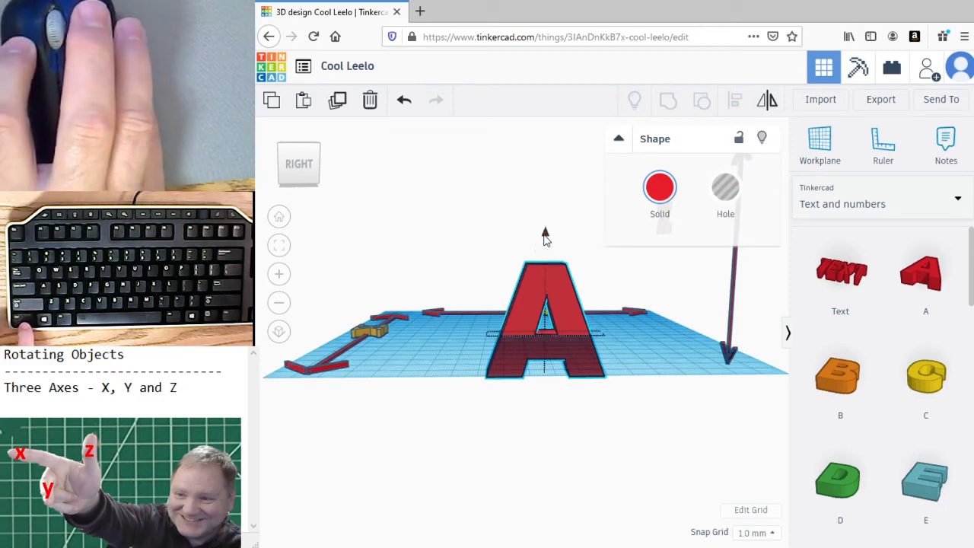
{"action": "left_click_drag", "start_coordinate": [544, 233], "coordinate": [545, 194]}
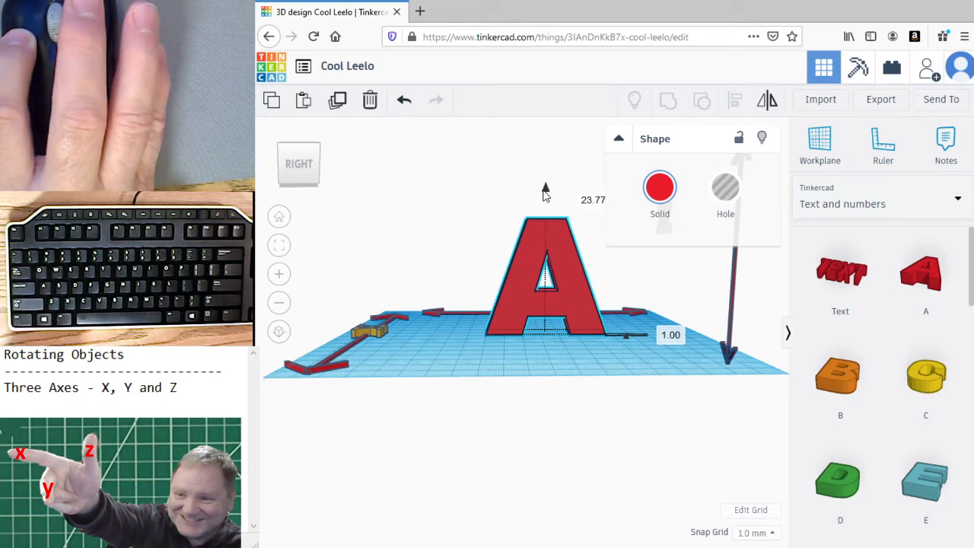
{"action": "left_click_drag", "start_coordinate": [545, 194], "coordinate": [545, 195]}
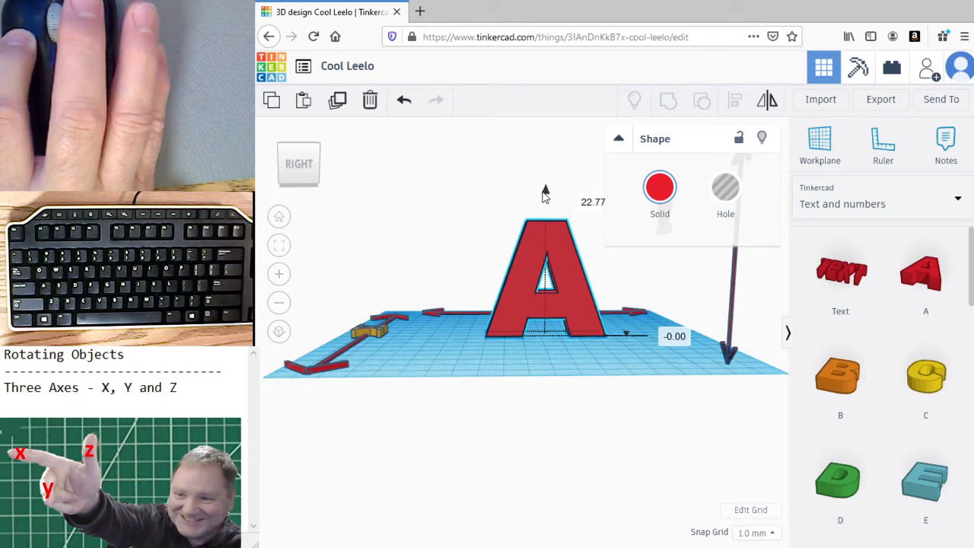
{"action": "left_click", "coordinate": [439, 379]}
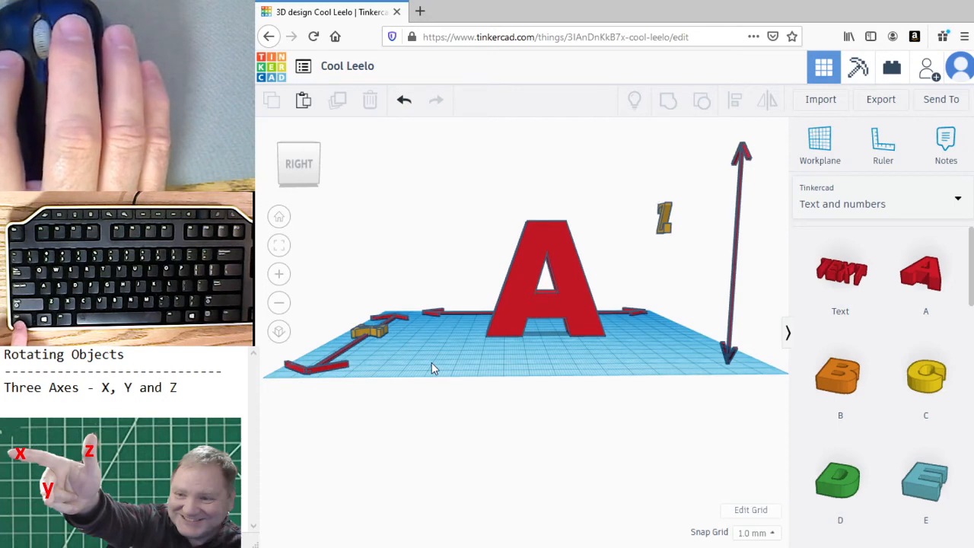
Rotate the standing letter A 90° about the Z axis so it faces the front, then deselect it.
{"action": "right_click_drag", "start_coordinate": [431, 363], "coordinate": [587, 373]}
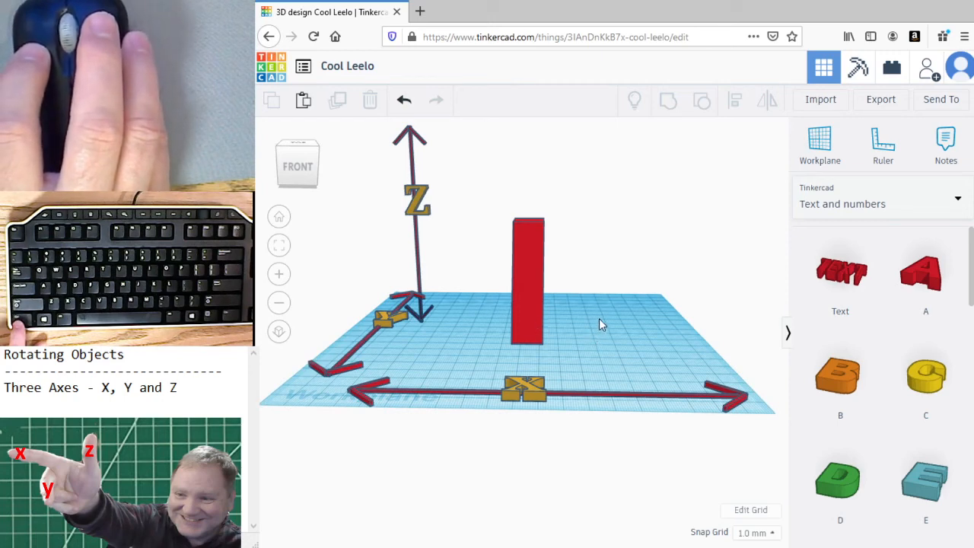
{"action": "right_click_drag", "start_coordinate": [600, 317], "coordinate": [436, 425]}
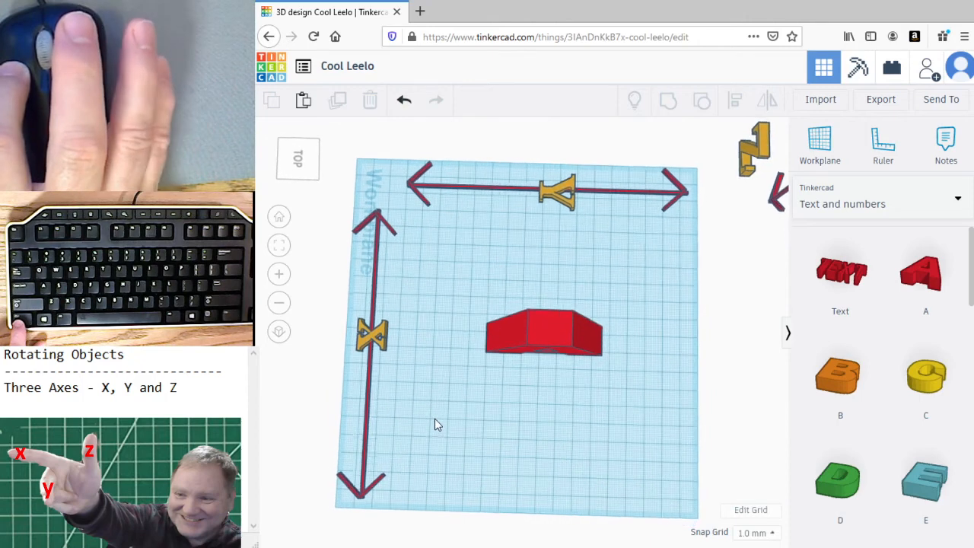
{"action": "left_click", "coordinate": [549, 339]}
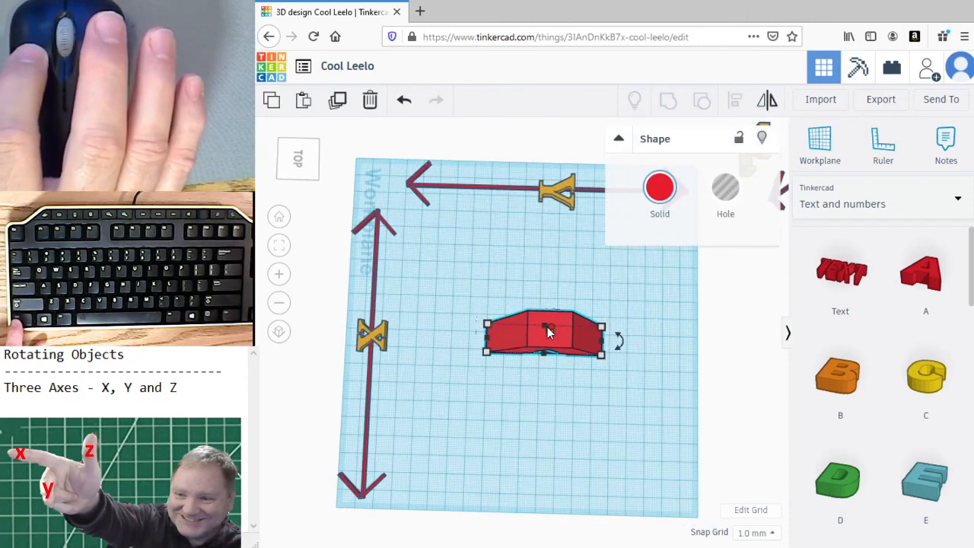
{"action": "mouse_move", "coordinate": [621, 344]}
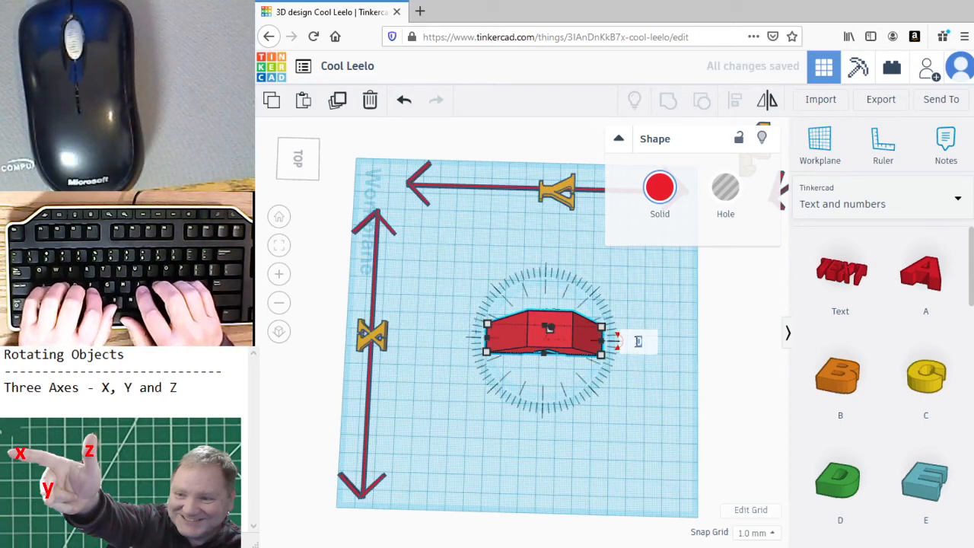
{"action": "type", "text": "90"}
{"action": "key", "text": "Return"}
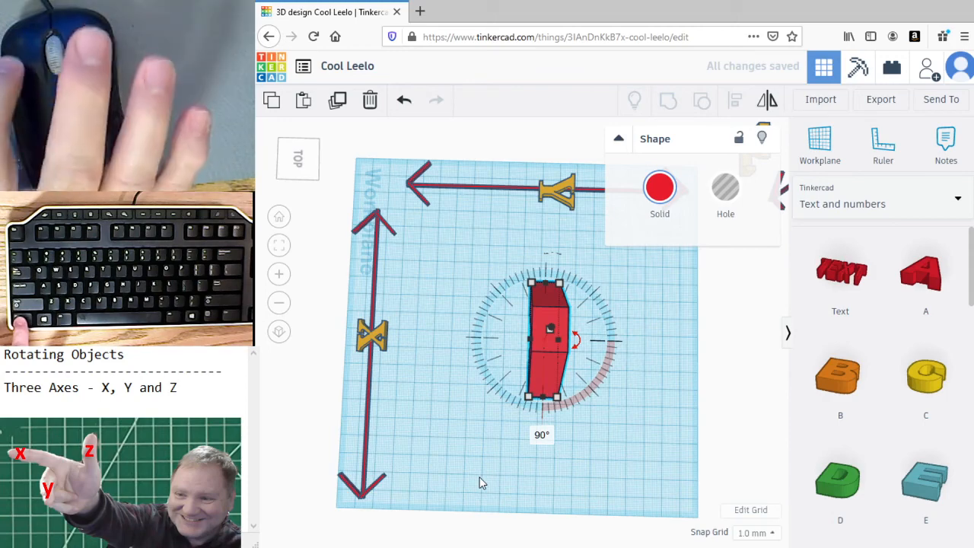
{"action": "right_click_drag", "start_coordinate": [473, 487], "coordinate": [639, 402]}
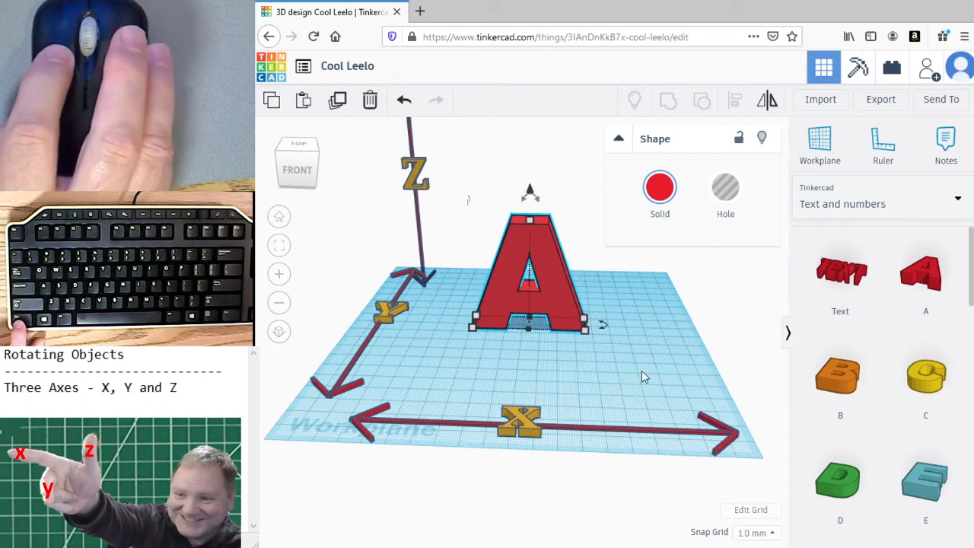
{"action": "left_click", "coordinate": [642, 371]}
{"action": "mouse_move", "coordinate": [643, 373]}
{"action": "right_mouse_down"}
{"action": "mouse_move", "coordinate": [594, 393]}
{"action": "mouse_move", "coordinate": [455, 402]}
{"action": "mouse_move", "coordinate": [497, 414]}
{"action": "mouse_move", "coordinate": [592, 408]}
{"action": "mouse_move", "coordinate": [637, 401]}
{"action": "mouse_move", "coordinate": [648, 369]}
{"action": "right_mouse_up"}
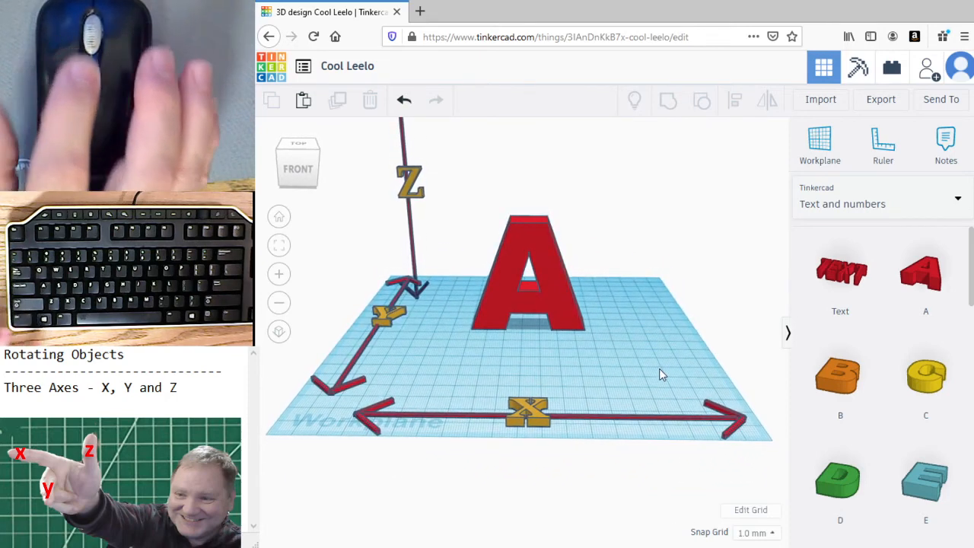